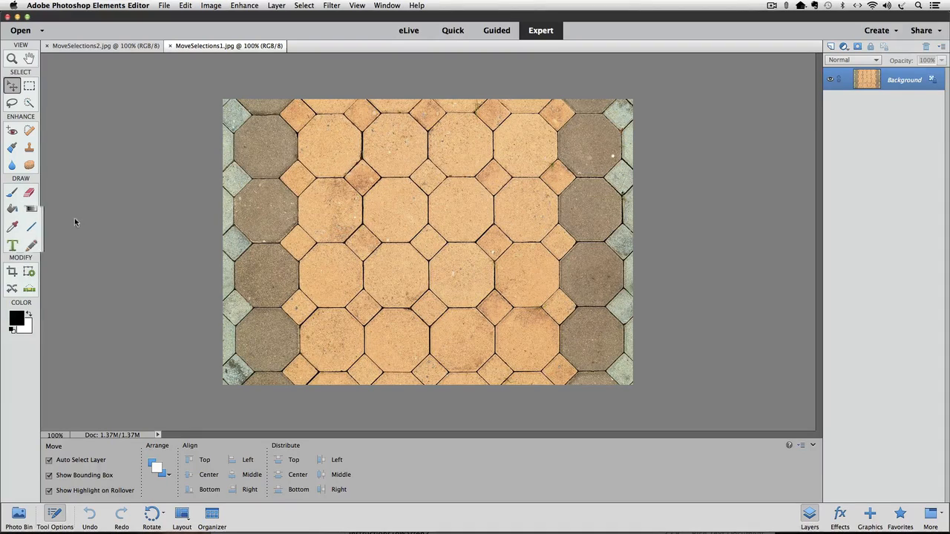
Step: Sample the grey-green of an edge tile as the foreground color and add a new blank layer above the Background
left_click(12, 226)
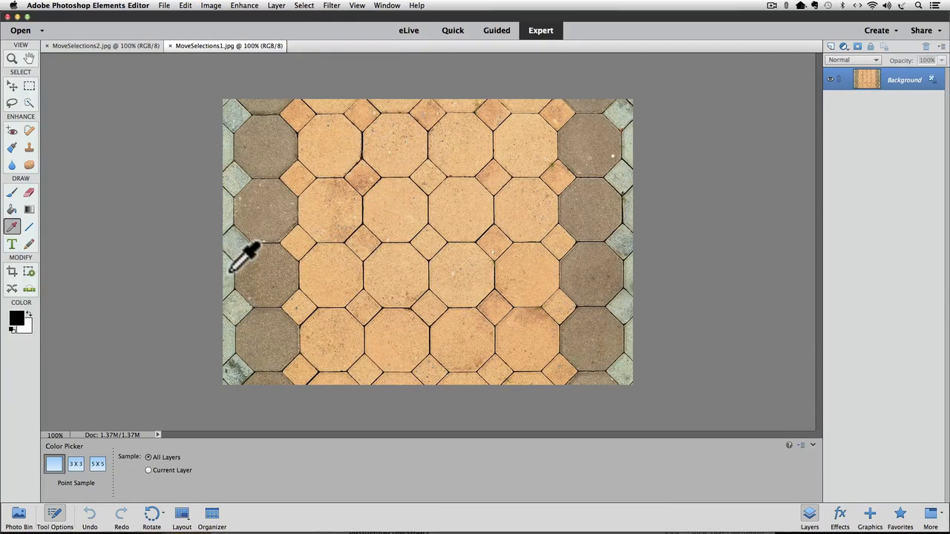
left_click(234, 364)
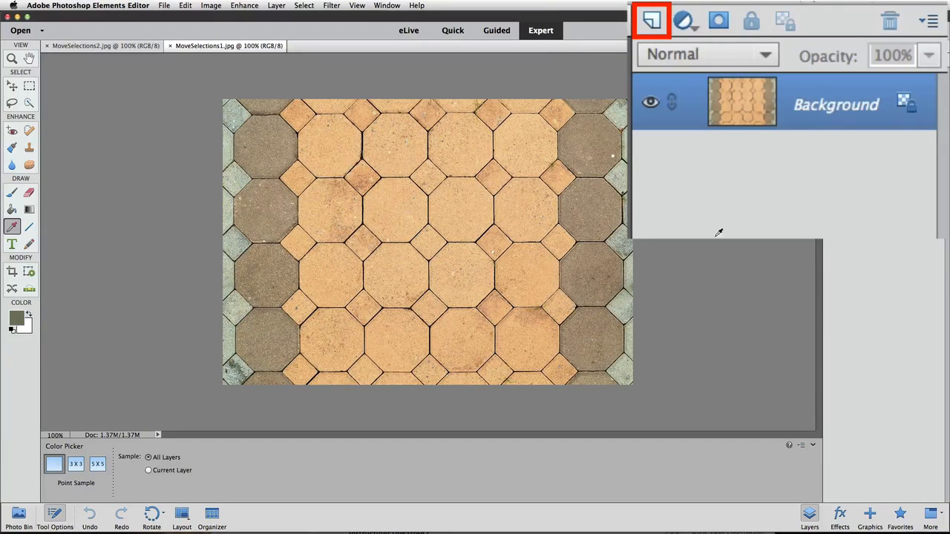
left_click(650, 23)
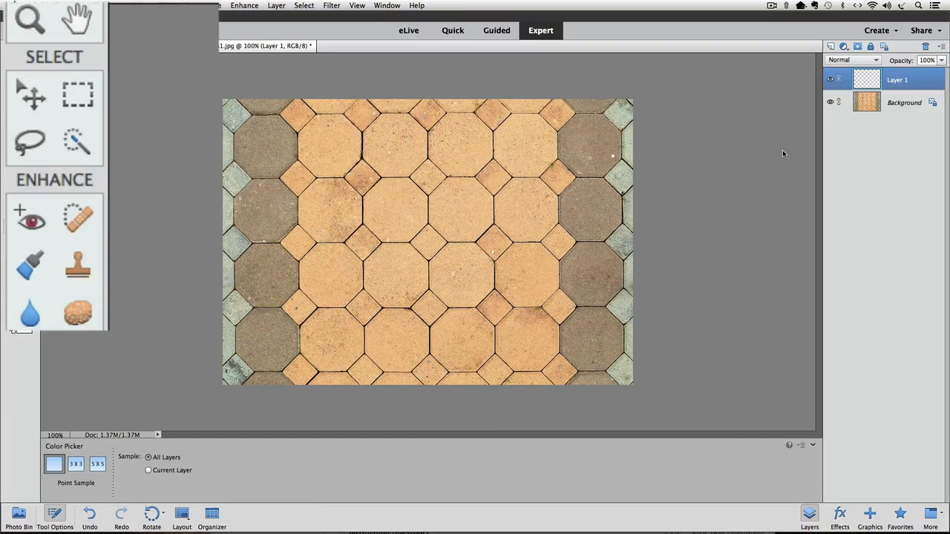
Step: Activate the Polygonal Lasso tool for selecting a straight-edged tile
left_click(30, 129)
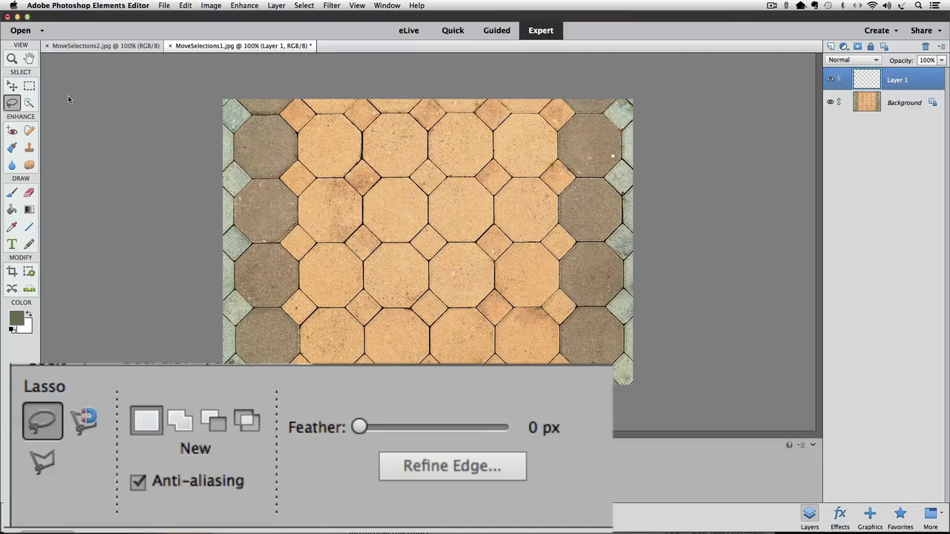
left_click(39, 460)
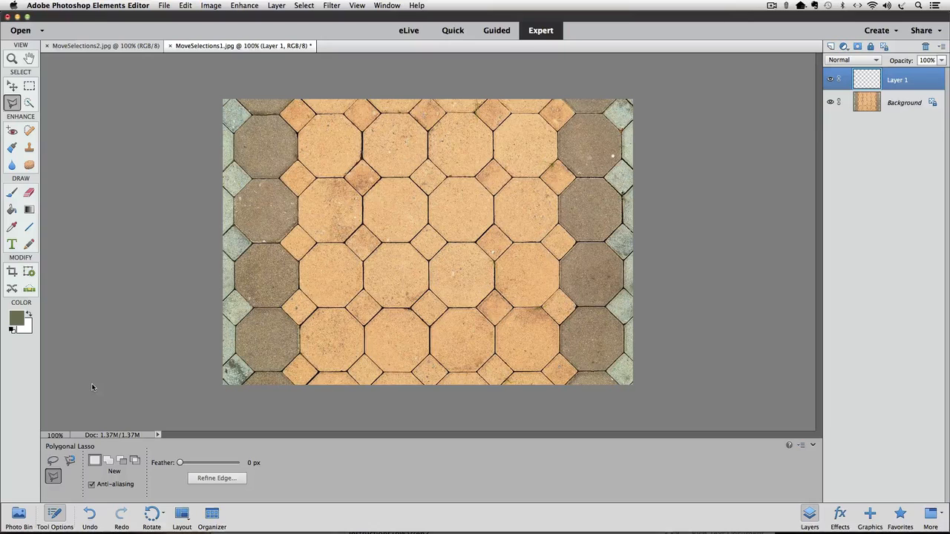
key("super")
key("super+equal")
key("super+equal")
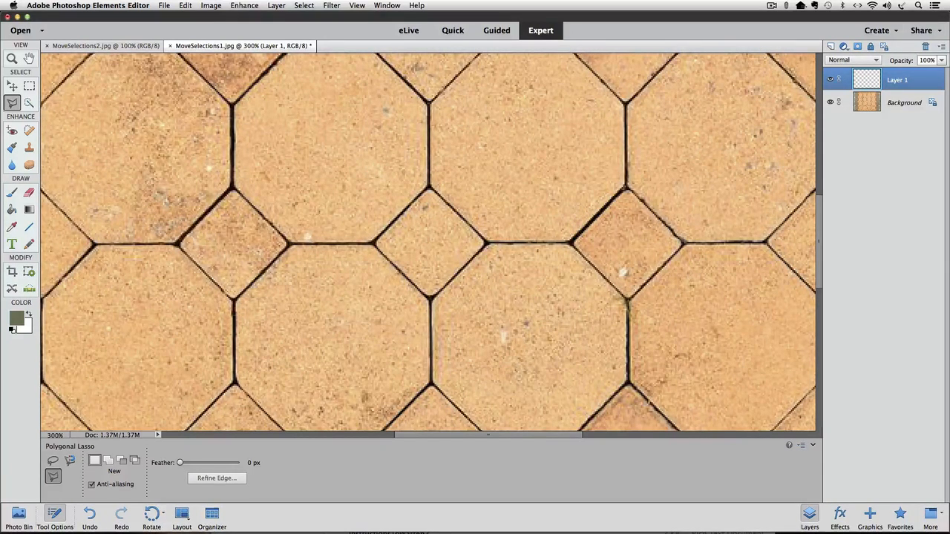
Step: Draw a small triangular practice selection inside an orange octagonal tile and deselect it
left_click(321, 124)
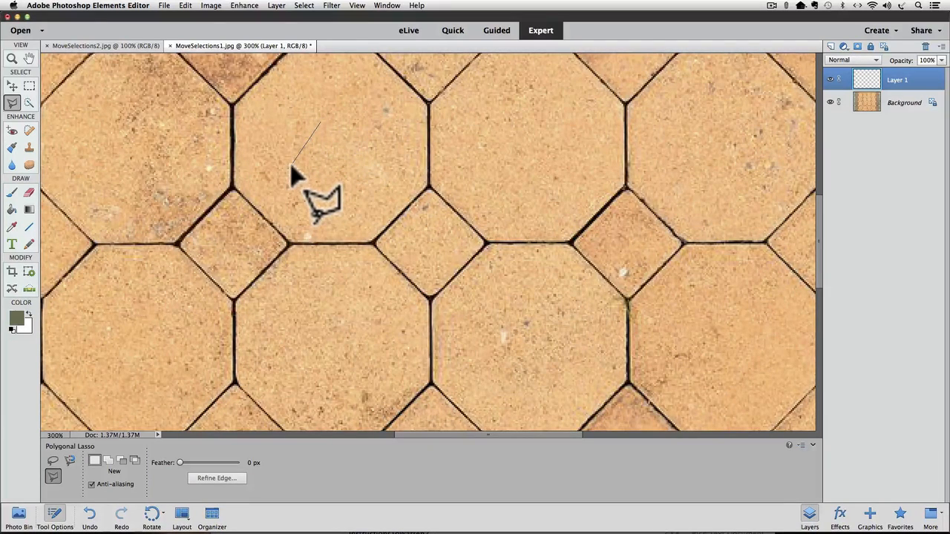
left_click(291, 165)
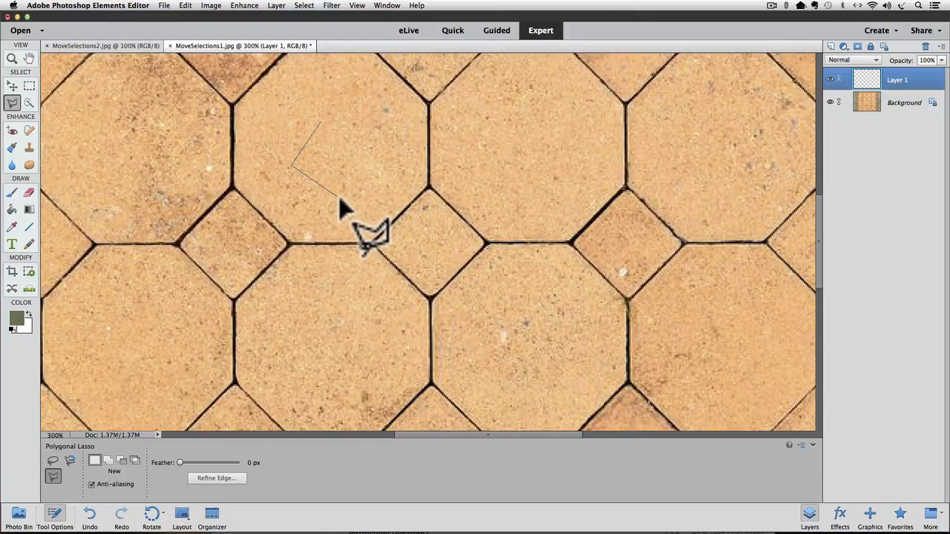
left_click(339, 198)
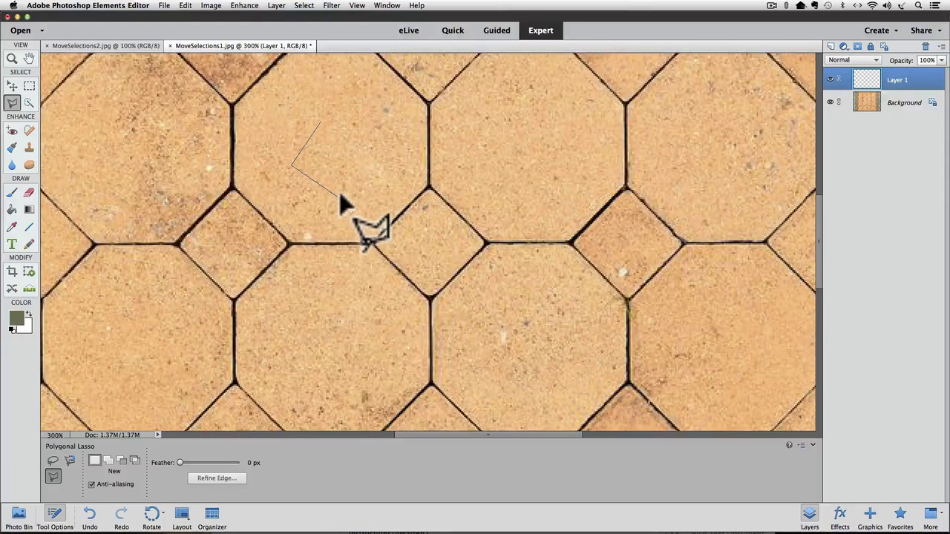
left_click(322, 123)
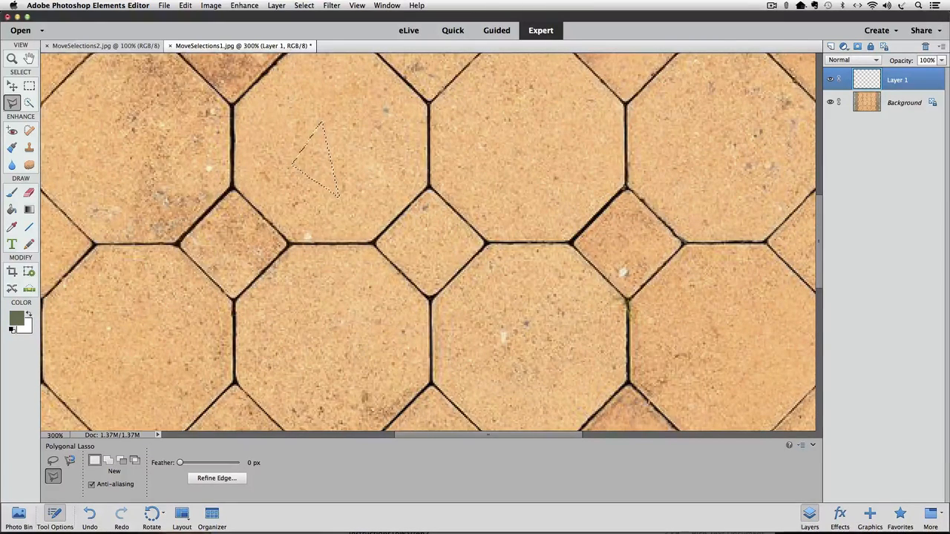
key("super+d")
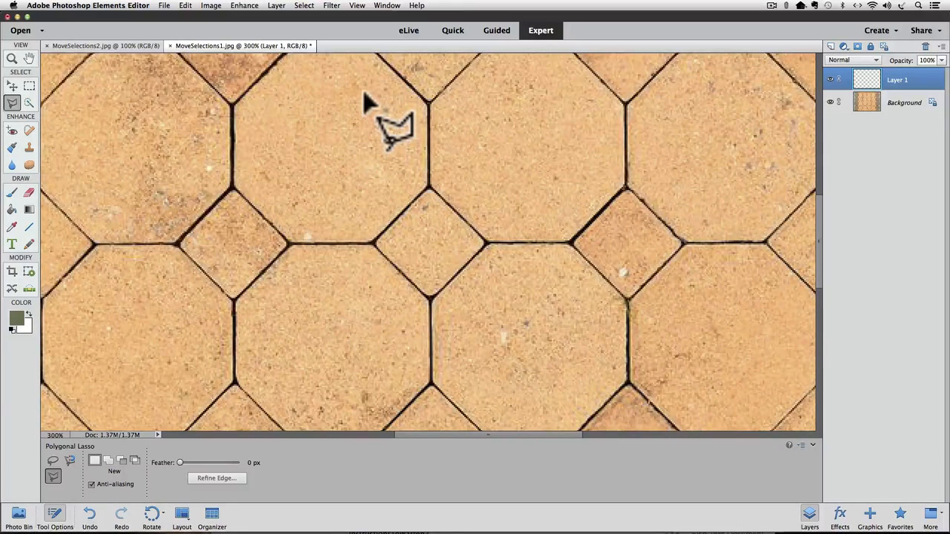
Step: Trace the orange octagonal tile in the second row along its grout lines and fill the selection with the sampled grey-green on Layer 1
key("Caps_Lock")
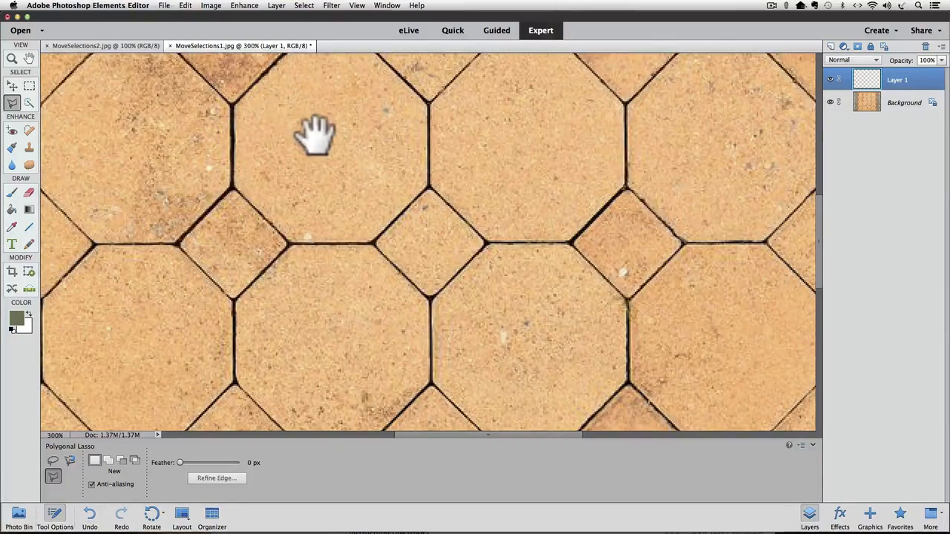
left_click_drag(314, 136, 365, 199)
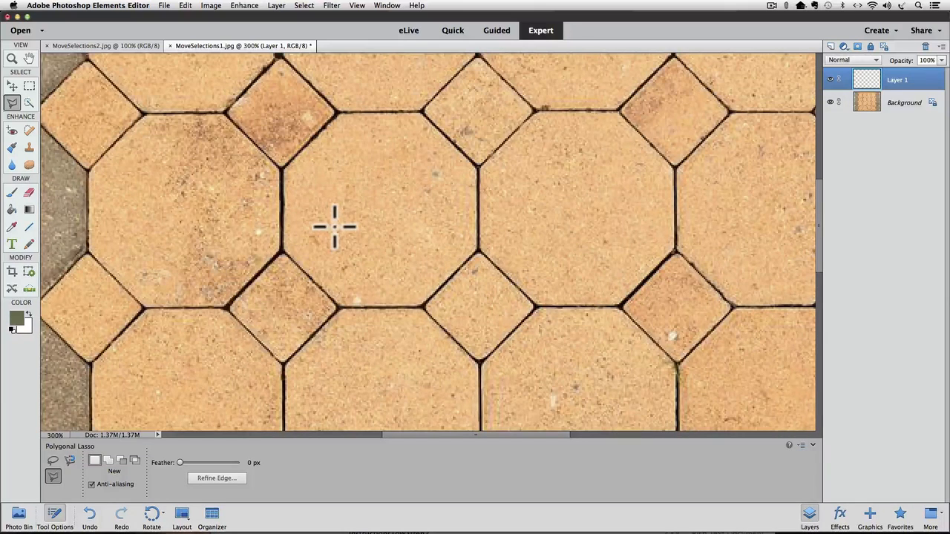
left_click(338, 113)
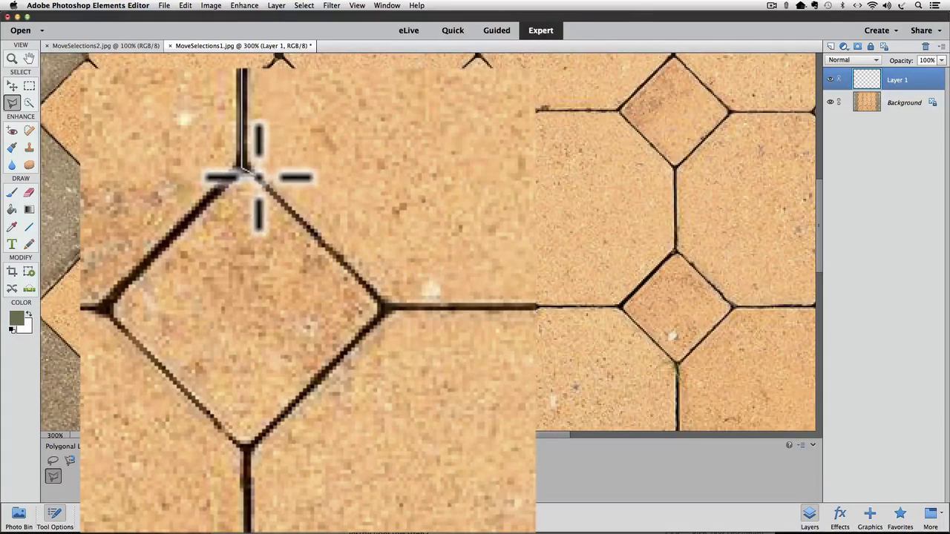
left_click(243, 172)
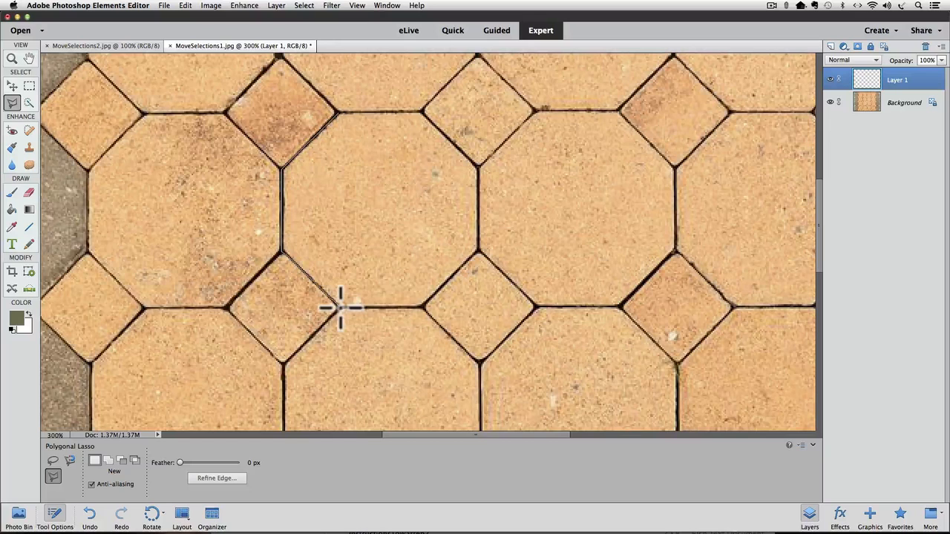
left_click(340, 307)
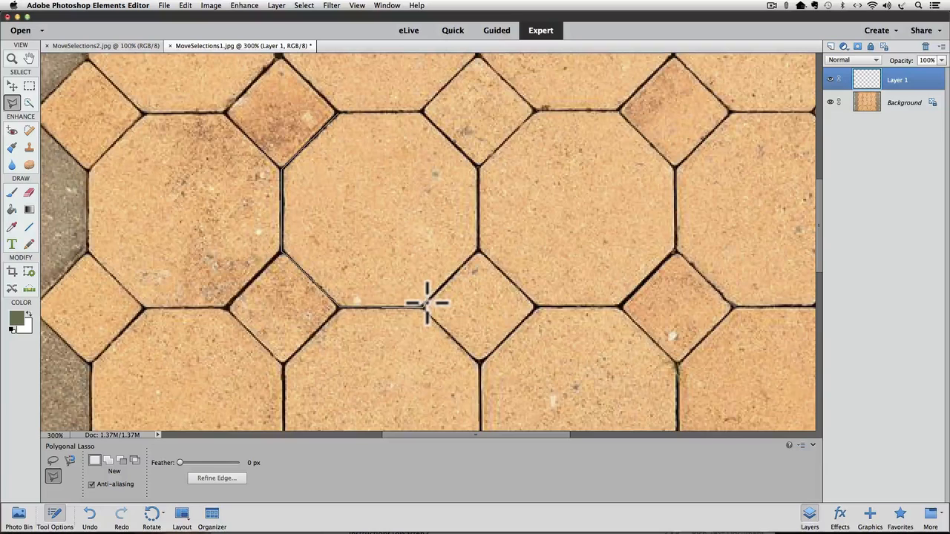
left_click(427, 303)
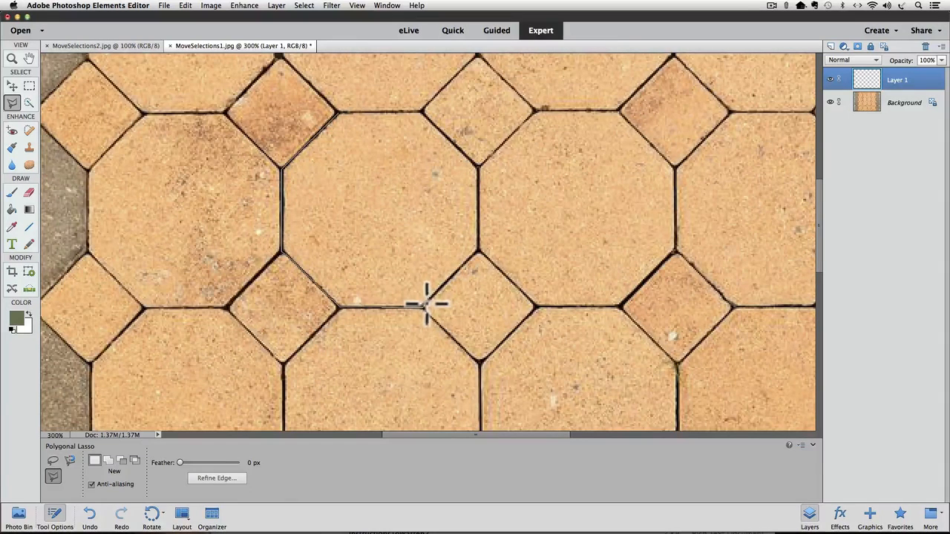
left_click(478, 251)
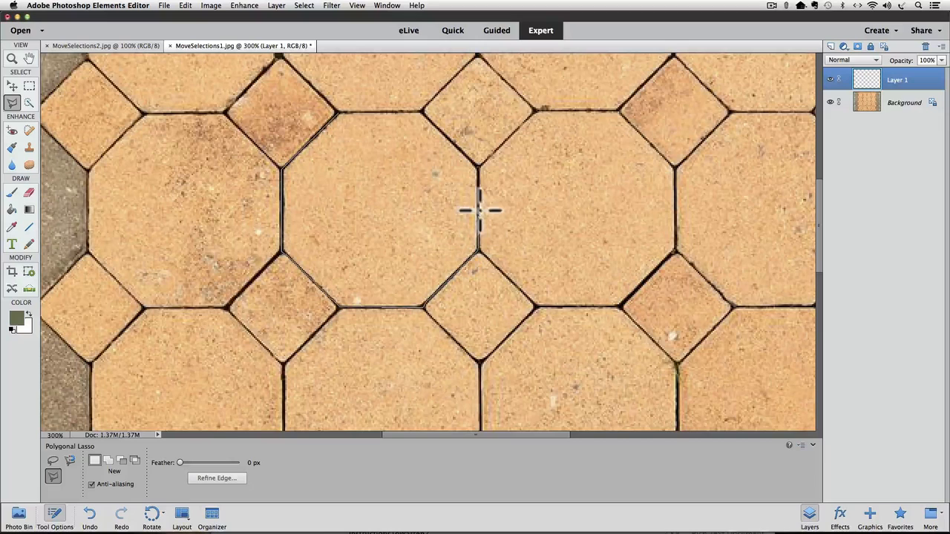
left_click(479, 166)
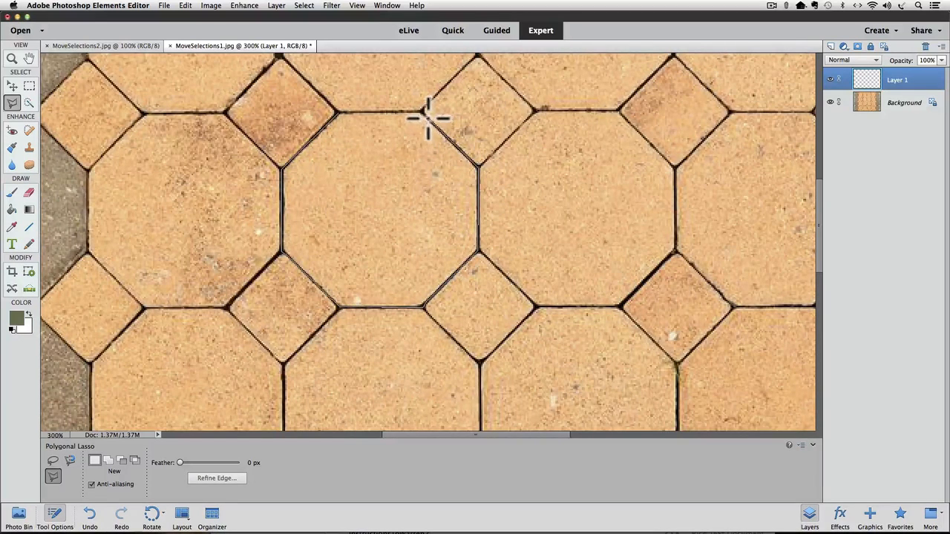
left_click(423, 111)
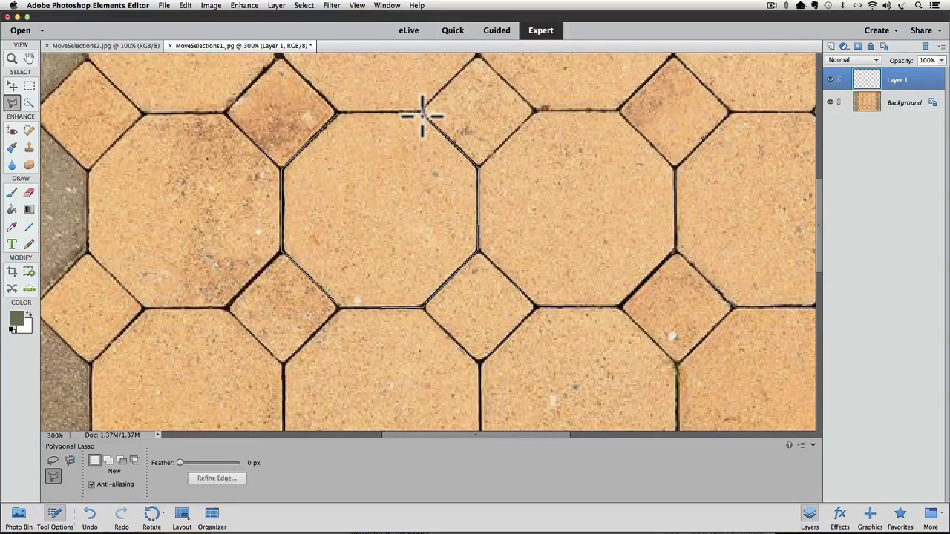
left_click(340, 118)
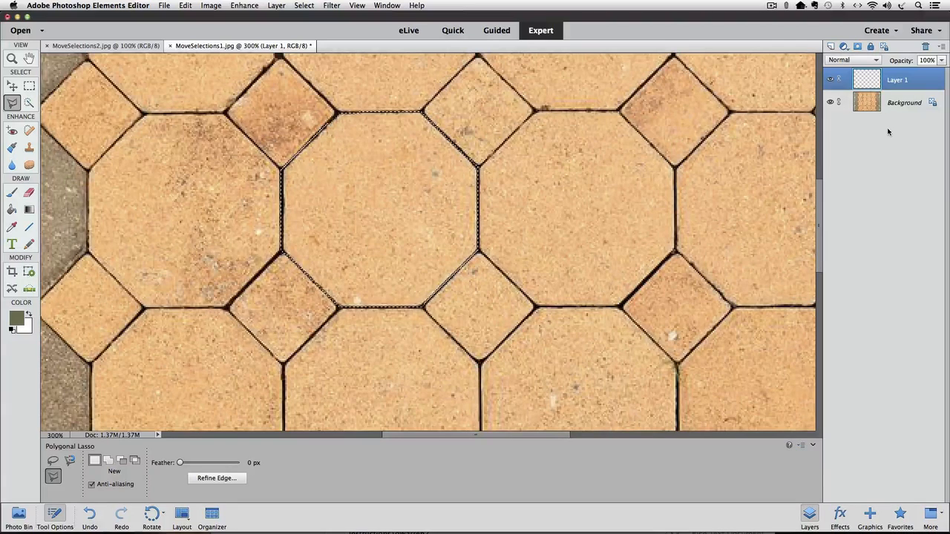
key("alt+BackSpace")
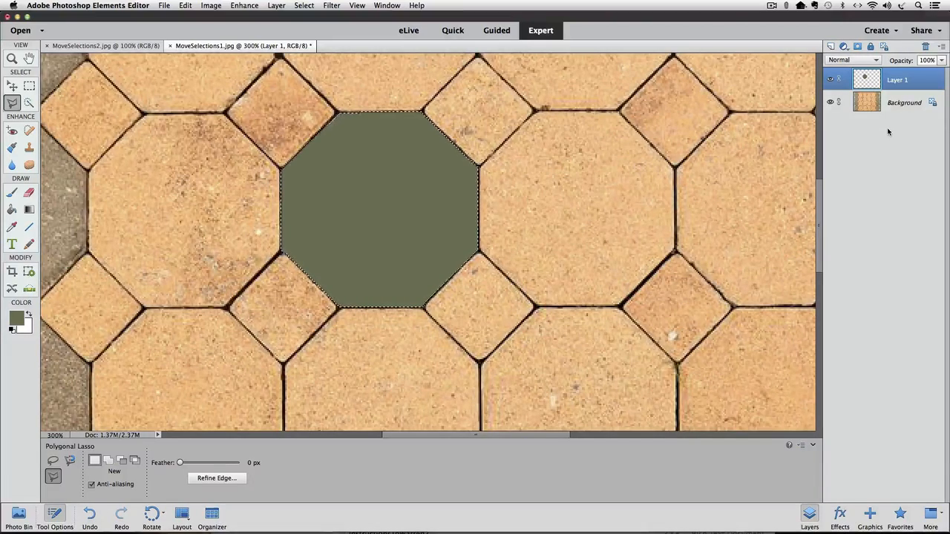
Step: Try moving the filled octagon with the Move tool onto the tile diagonally below and to its right, and undo the move
key("super+minus")
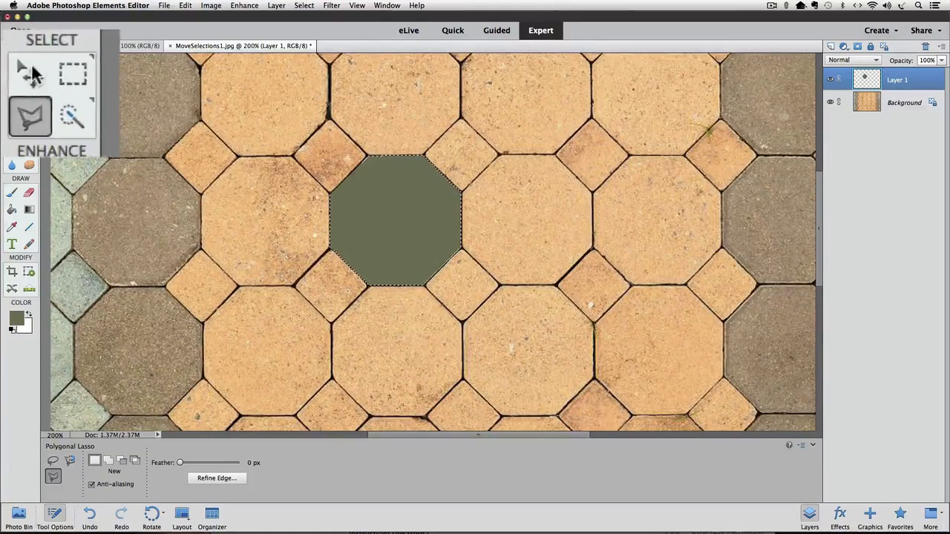
left_click(30, 73)
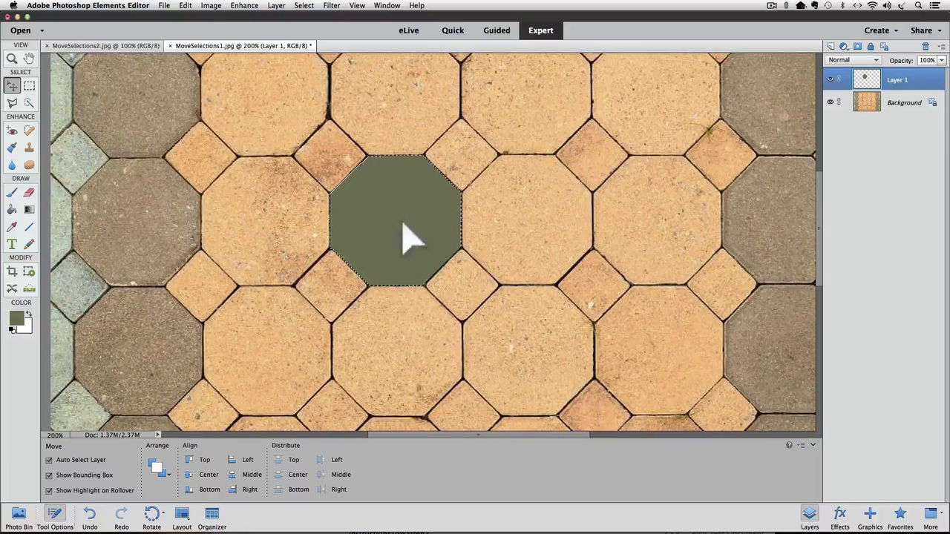
left_click_drag(405, 227, 537, 358)
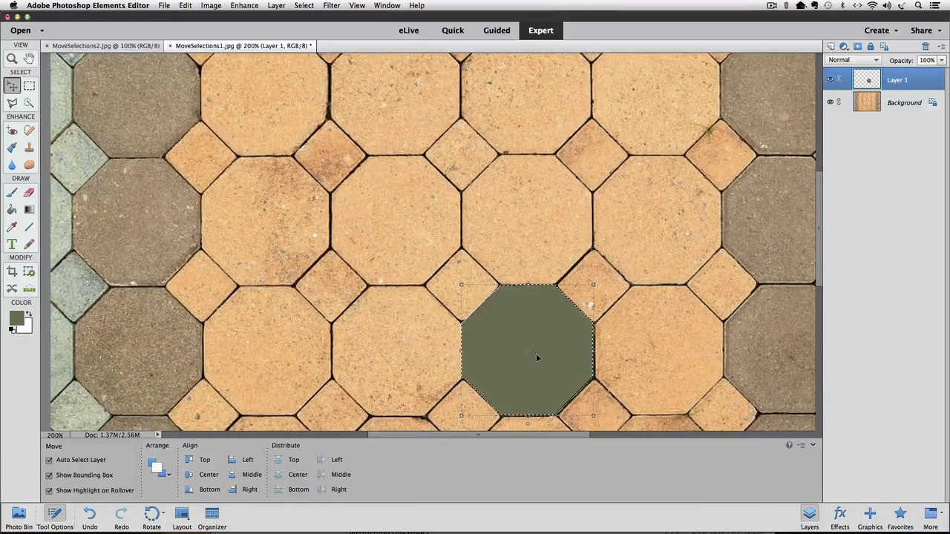
key("super+z")
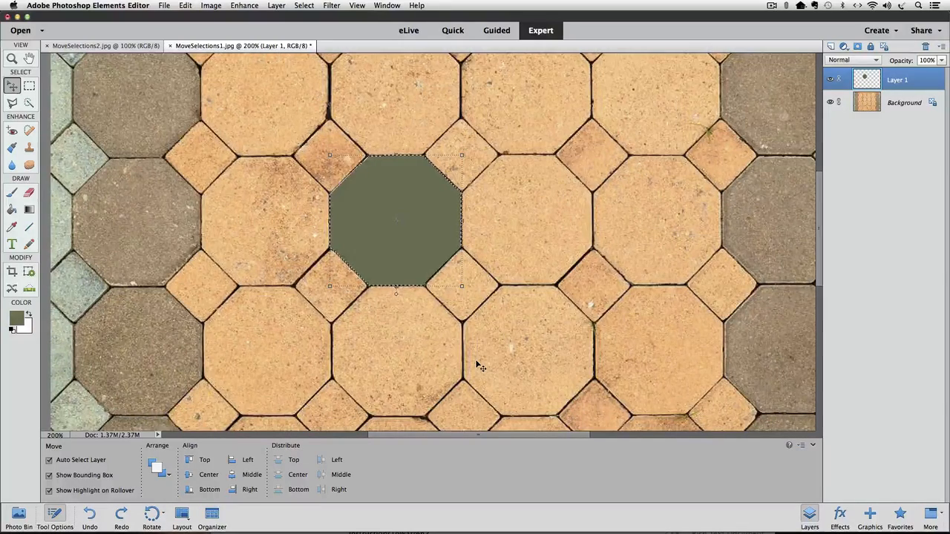
Step: Move only the selection outline onto the tile diagonally below and right, nudge it into alignment, and fill it with the foreground color
scroll(476, 364, "right", 1)
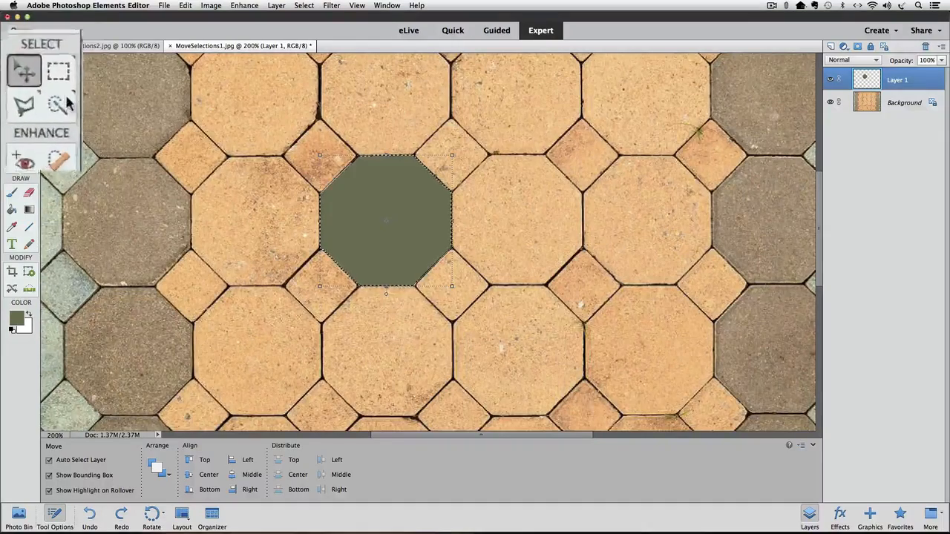
left_click(58, 70)
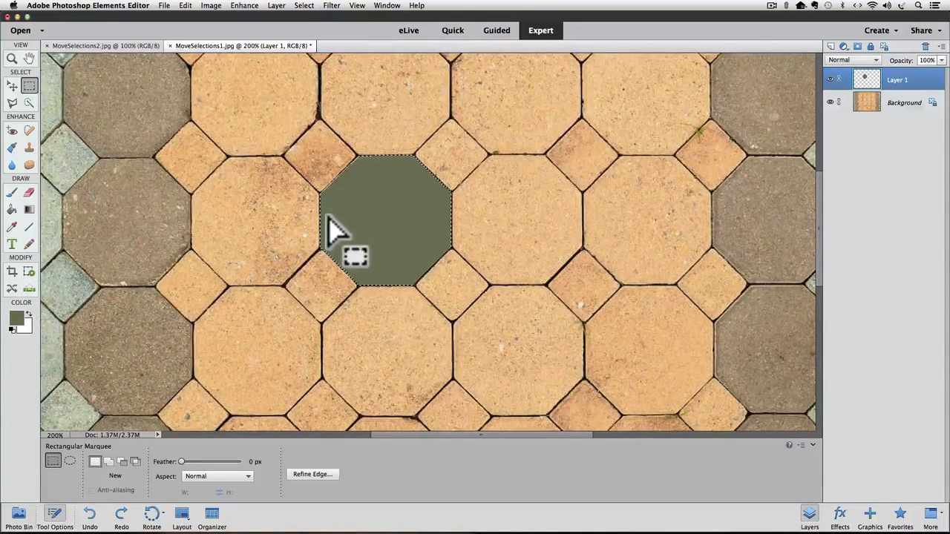
left_click_drag(329, 218, 456, 349)
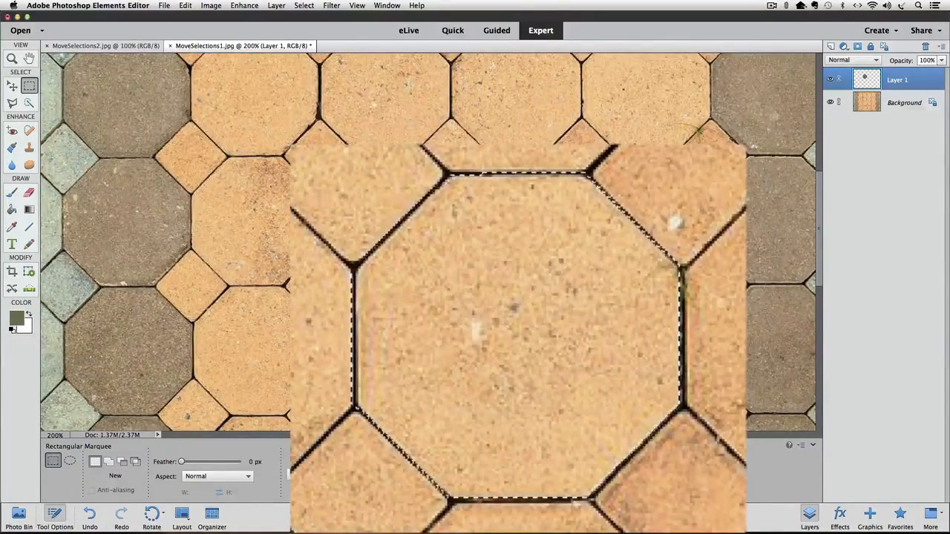
key("Right")
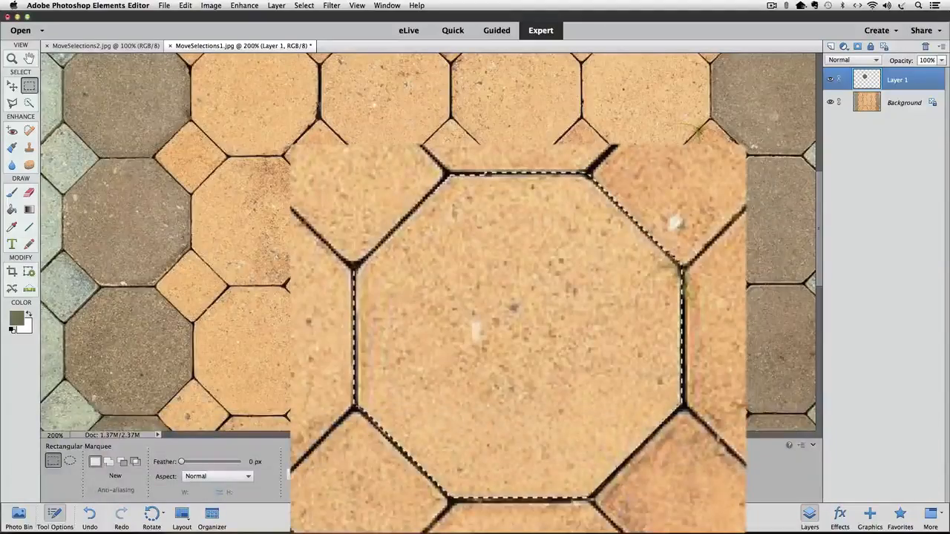
key("Down")
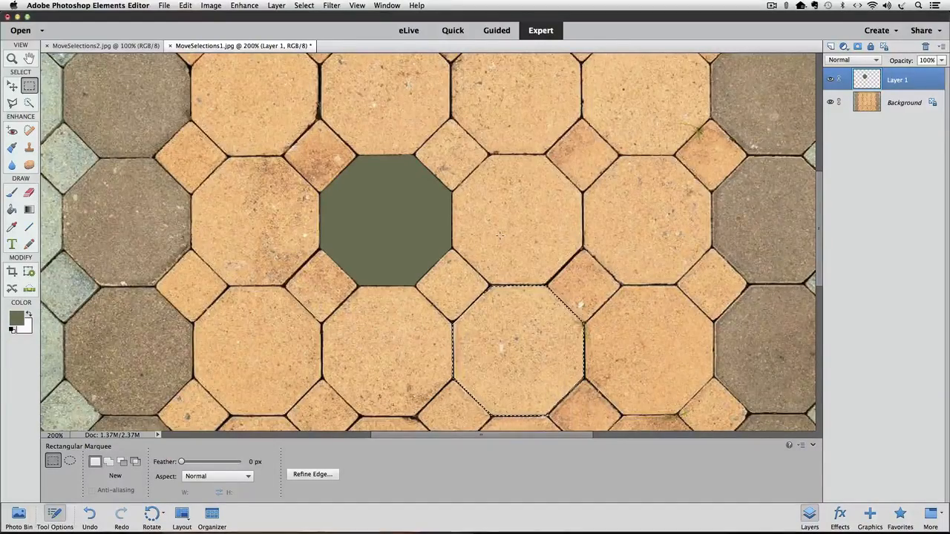
key("alt+BackSpace")
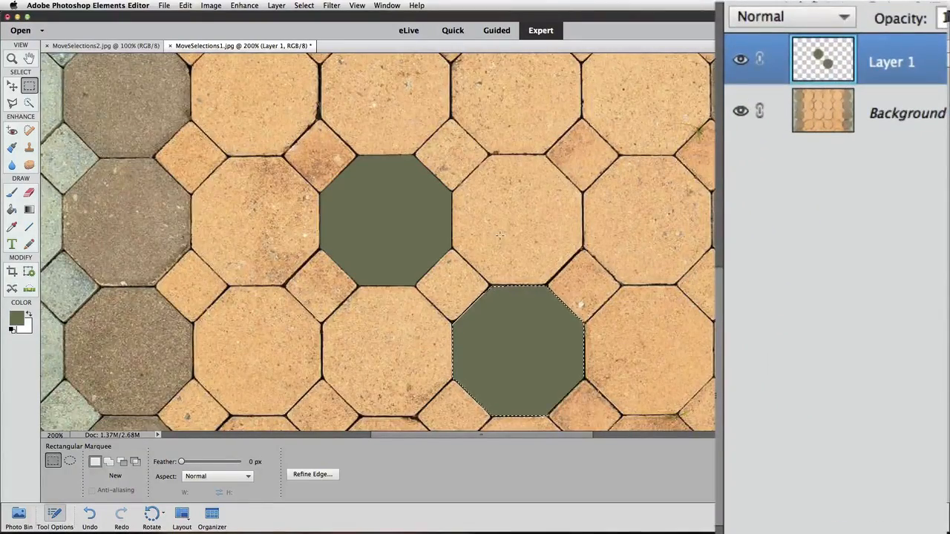
Step: Set the blend mode of Layer 1 to Color
left_click(839, 15)
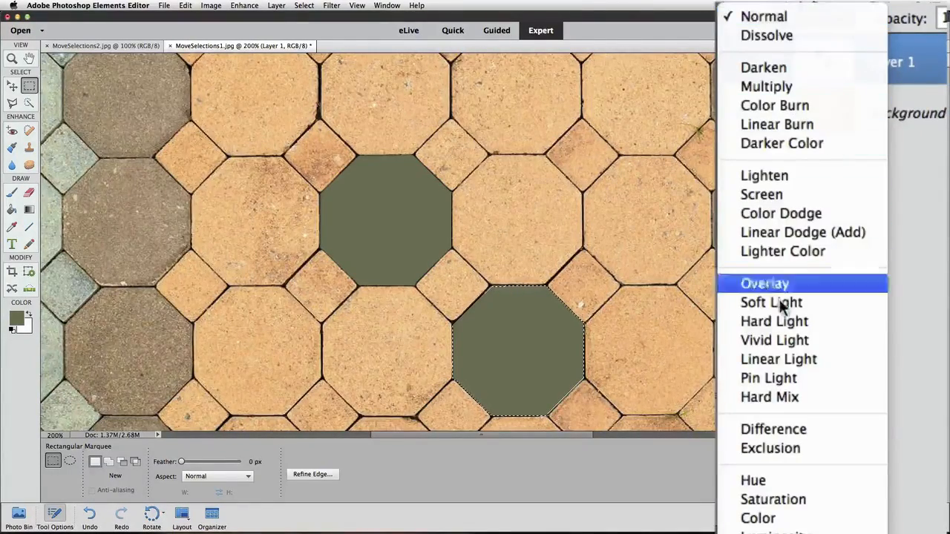
left_click(783, 519)
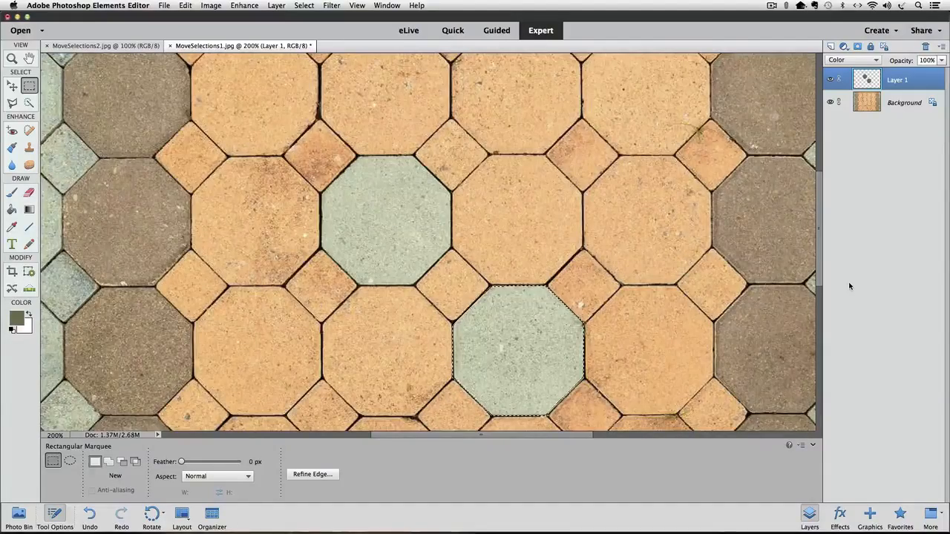
key("super+minus")
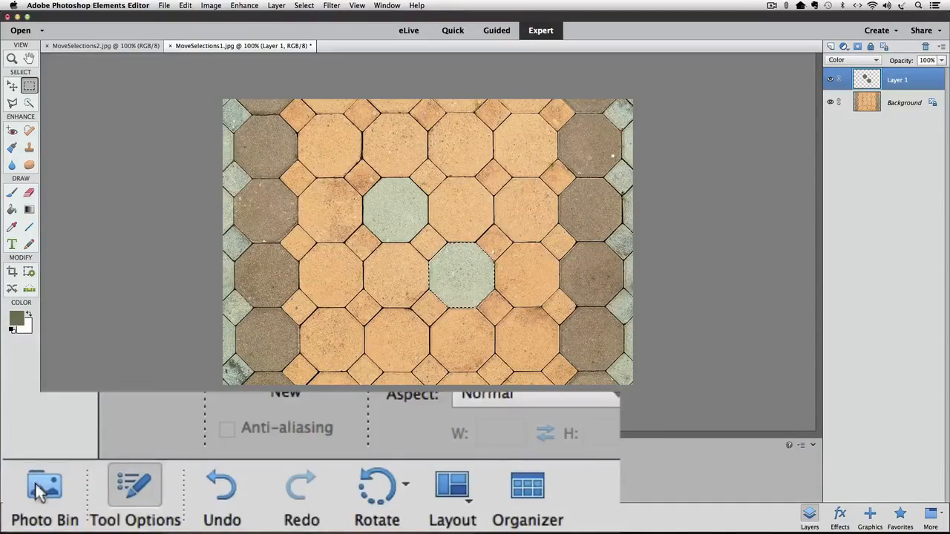
Step: Display thumbnails of the open files, view MoveSelections2.jpg, and return to MoveSelections1.jpg
left_click(21, 512)
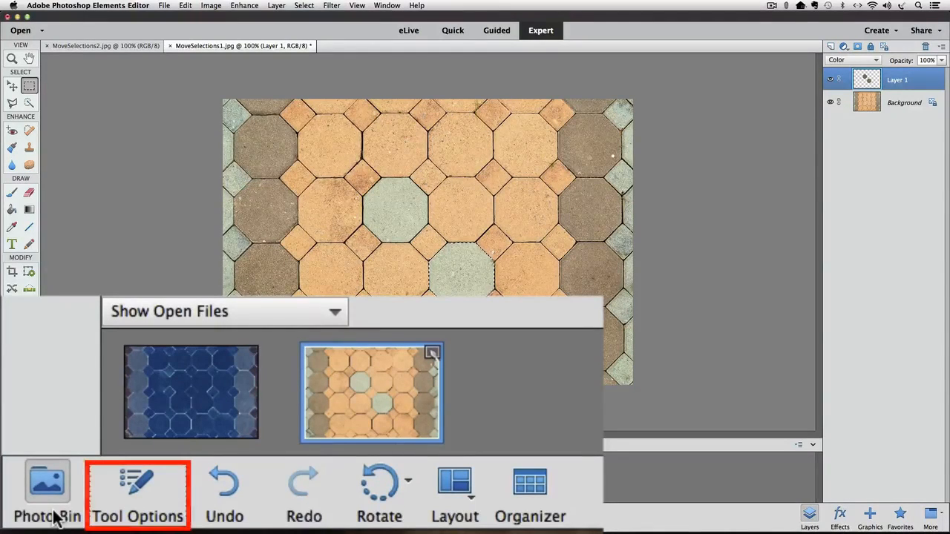
left_click(135, 490)
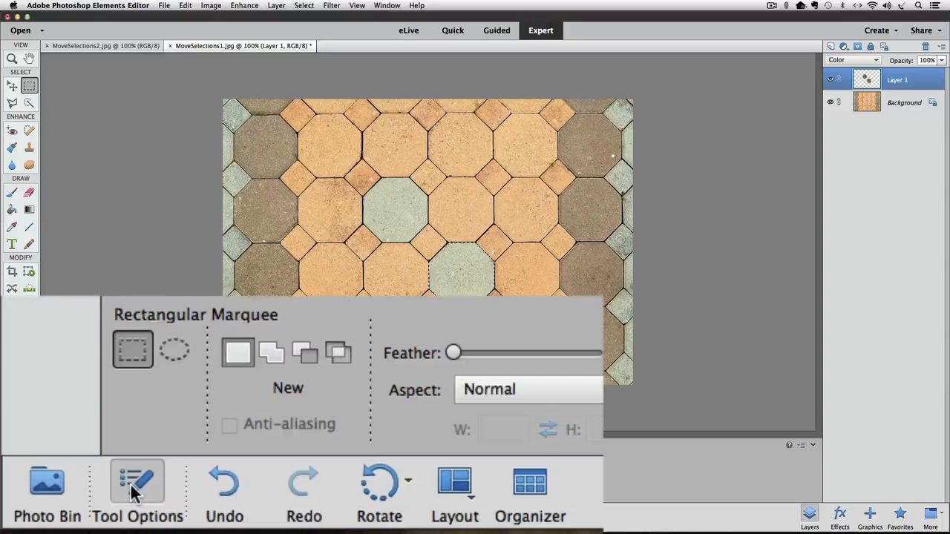
left_click(48, 486)
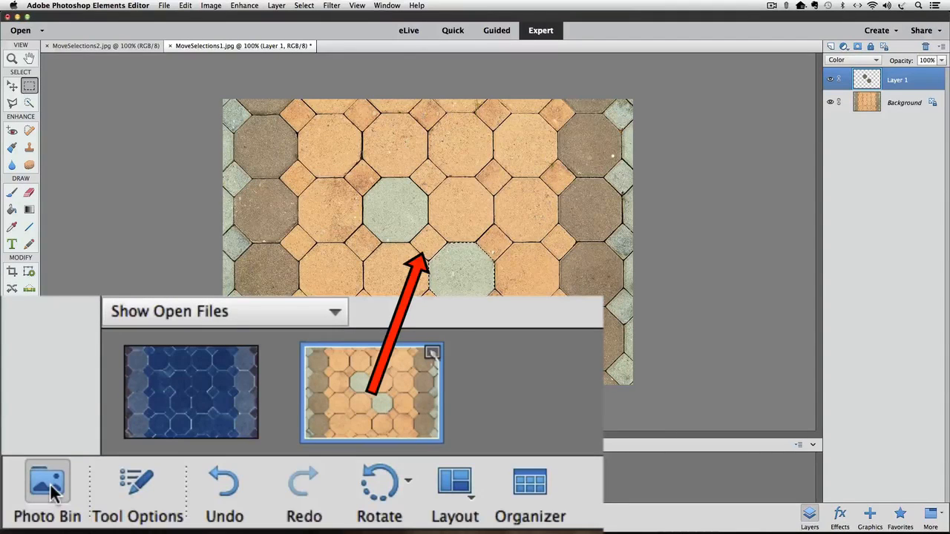
left_click(179, 400)
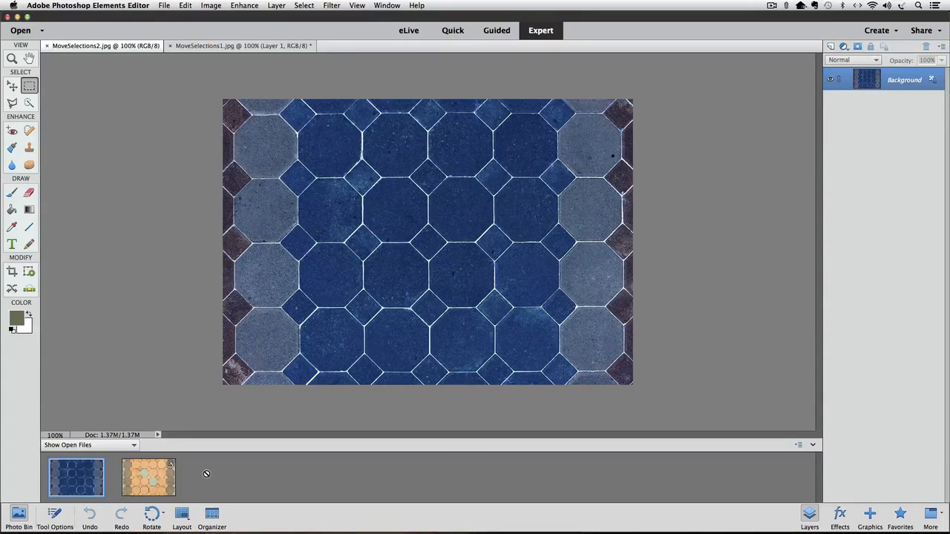
left_click(165, 482)
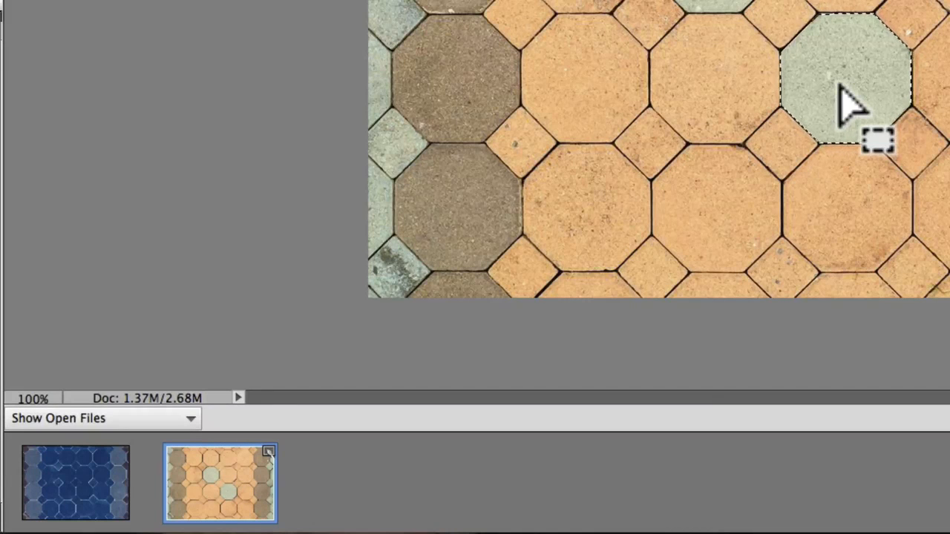
Step: Copy only the octagonal selection outline from MoveSelections1.jpg into MoveSelections2.jpg, compare both images, and end on MoveSelections2.jpg
left_click_drag(839, 90, 114, 441)
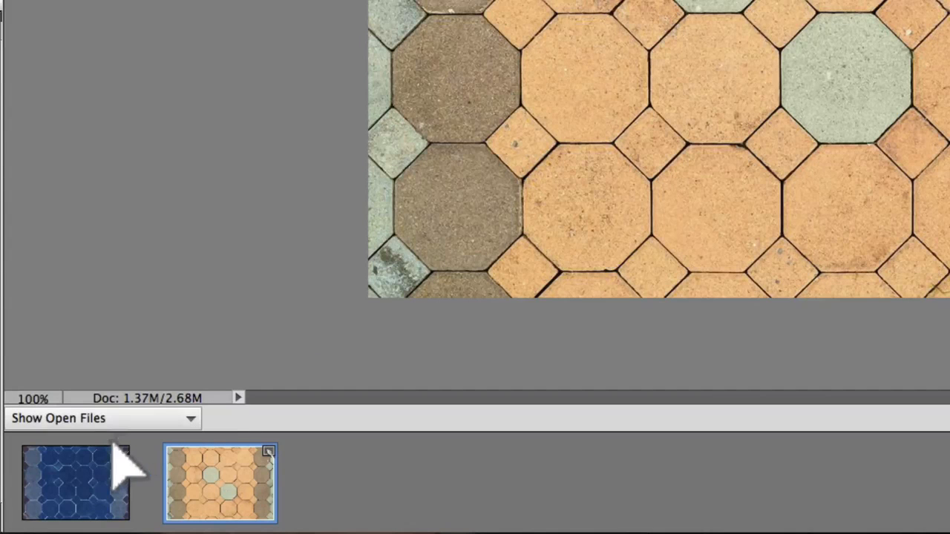
left_click(83, 481)
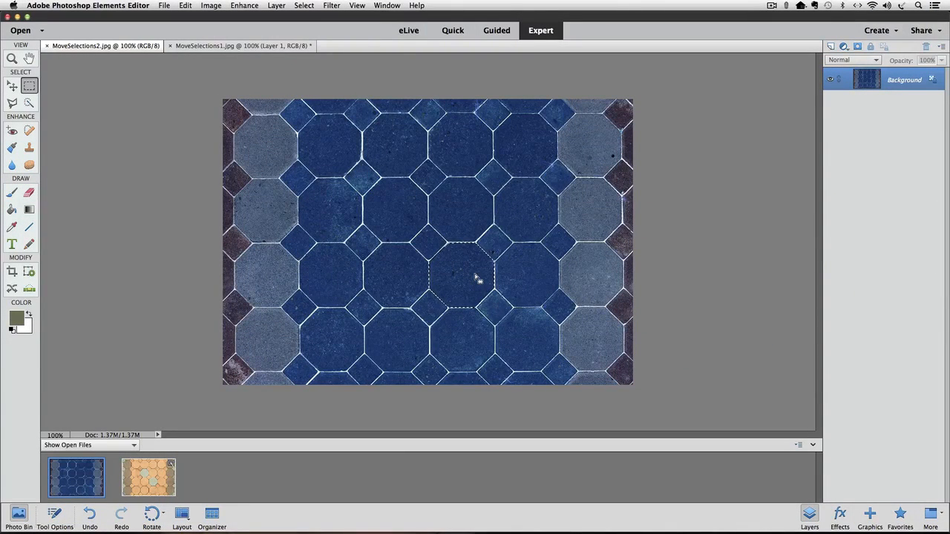
left_click(158, 481)
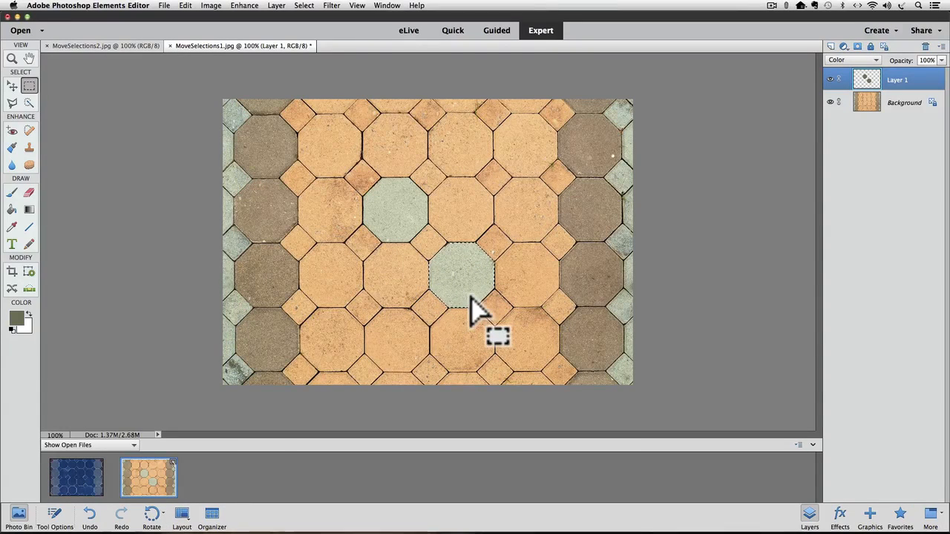
left_click(95, 478)
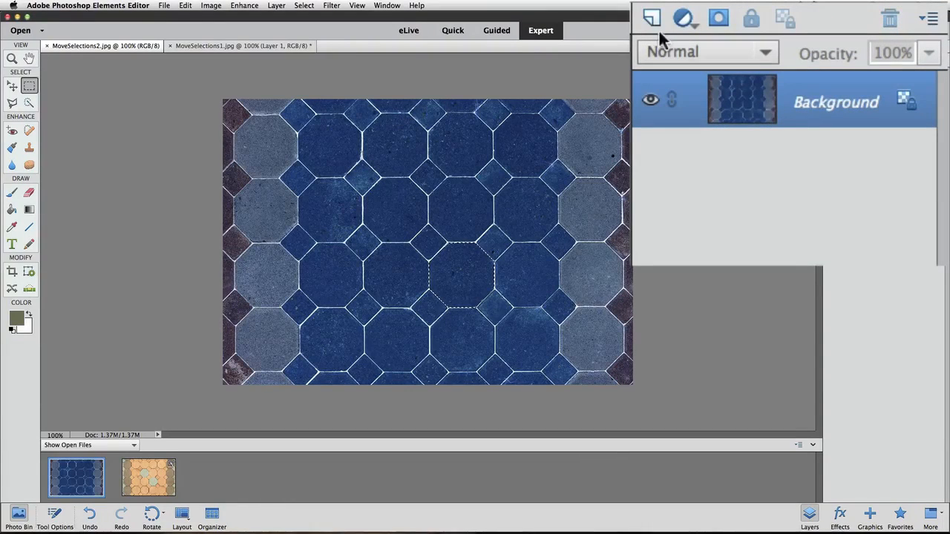
Step: Add a new layer to MoveSelections2.jpg and sample the dark purple of a small edge tile as the foreground color
left_click(648, 16)
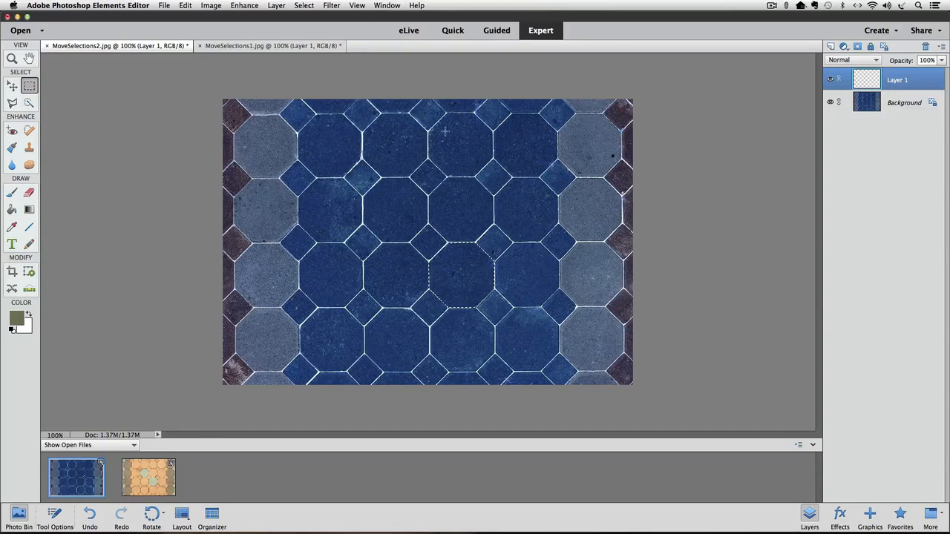
left_click(12, 227)
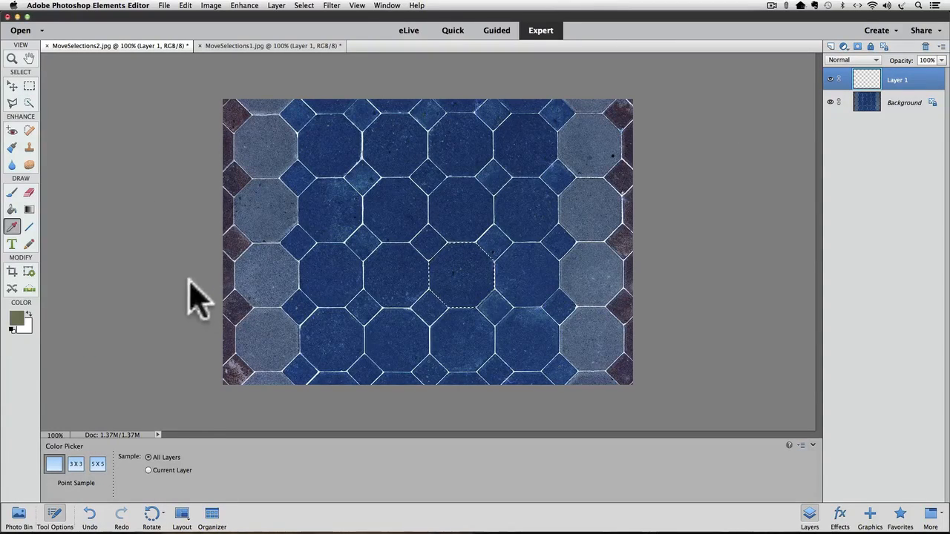
left_click(231, 312)
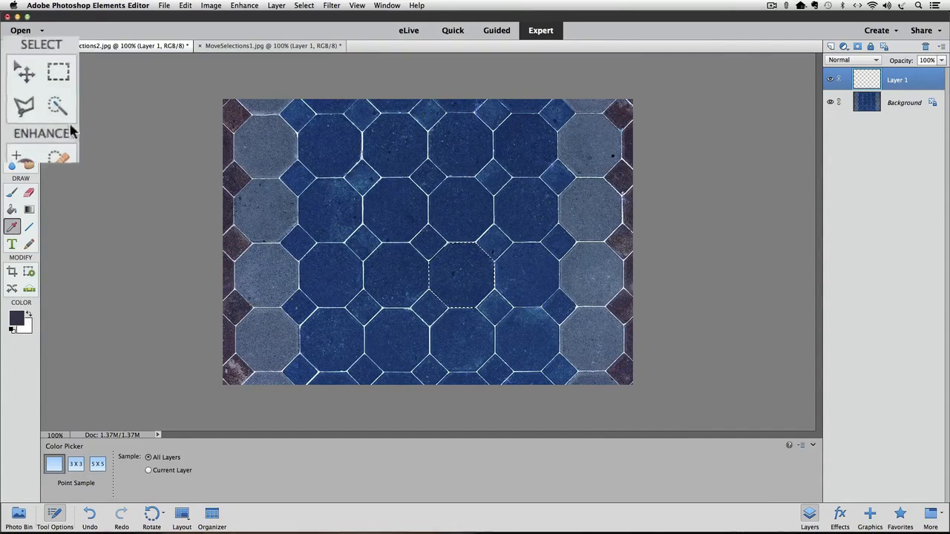
Step: Using the Polygonal Lasso, move the selection outline onto the blue octagon directly above, align it with the grout, and fill it with the foreground color
left_click(12, 102)
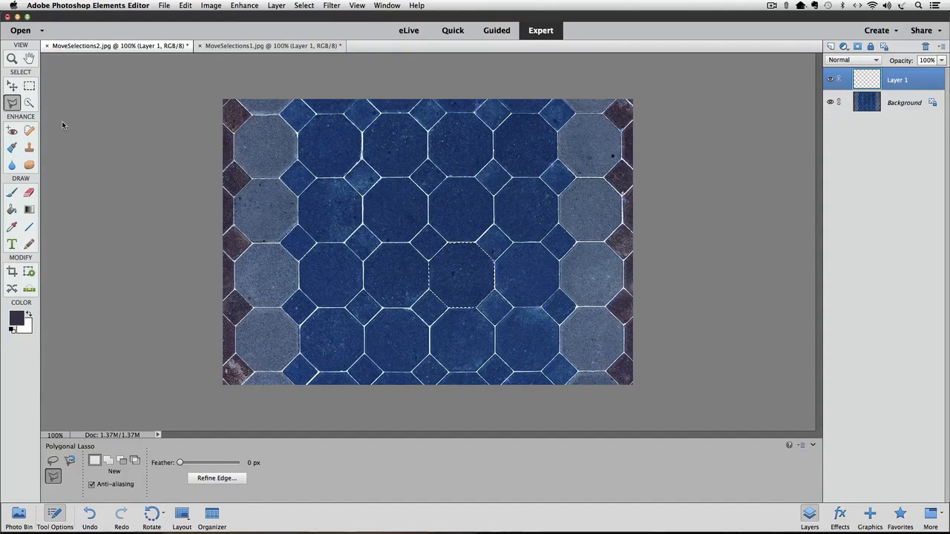
left_click_drag(464, 284, 465, 246)
left_click_drag(522, 254, 481, 224)
key("super+equal")
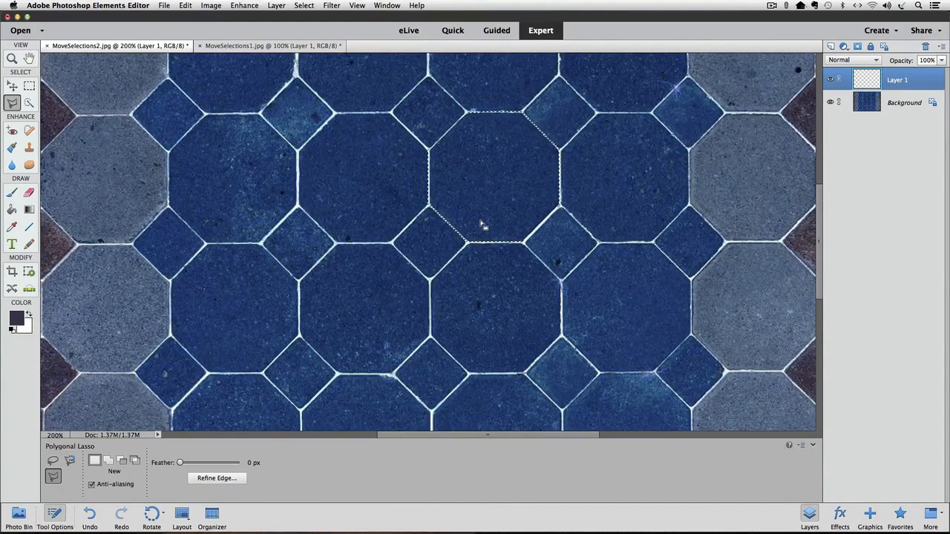
key("Right")
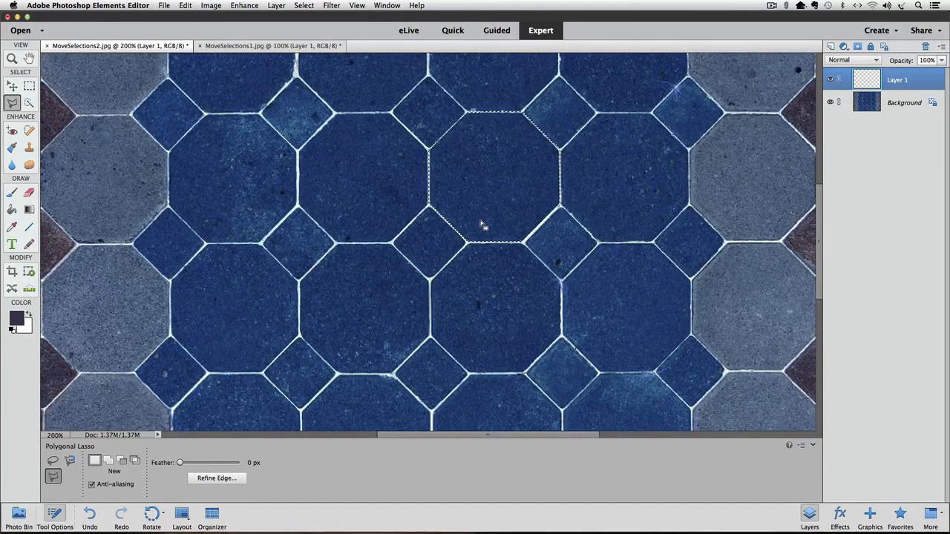
key("alt+BackSpace")
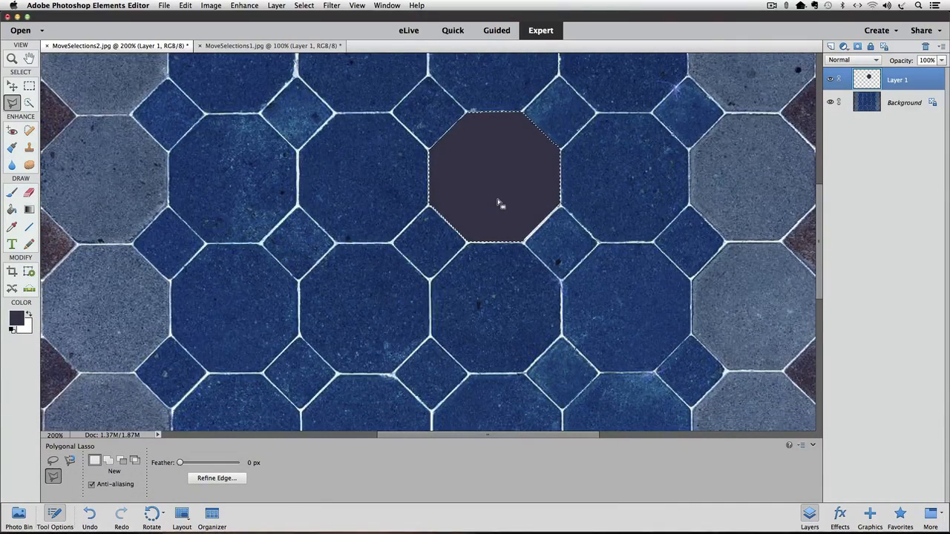
Step: Move the selection outline onto the octagon diagonally below and to the left, nudge it into alignment, and fill it with the sampled dark purple
left_click_drag(500, 203, 370, 332)
key("Left")
key("Left")
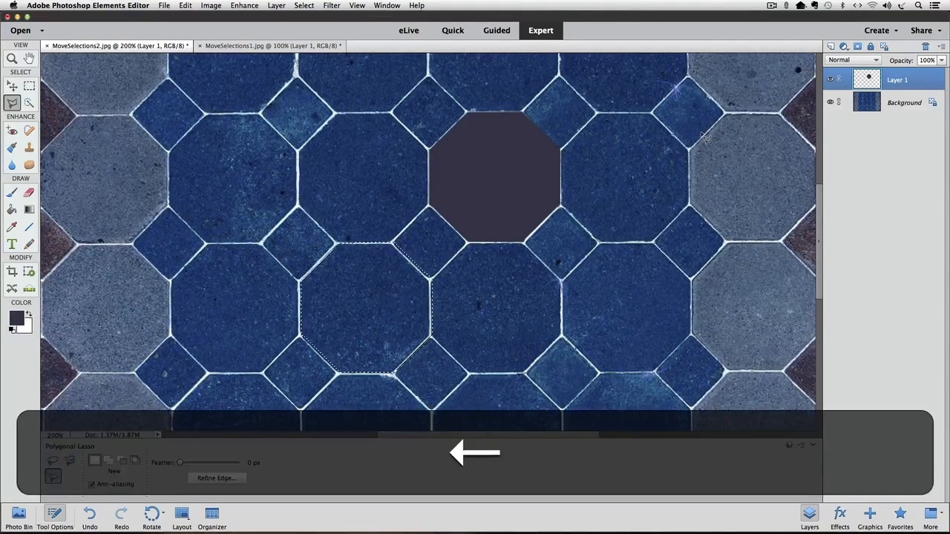
key("Down")
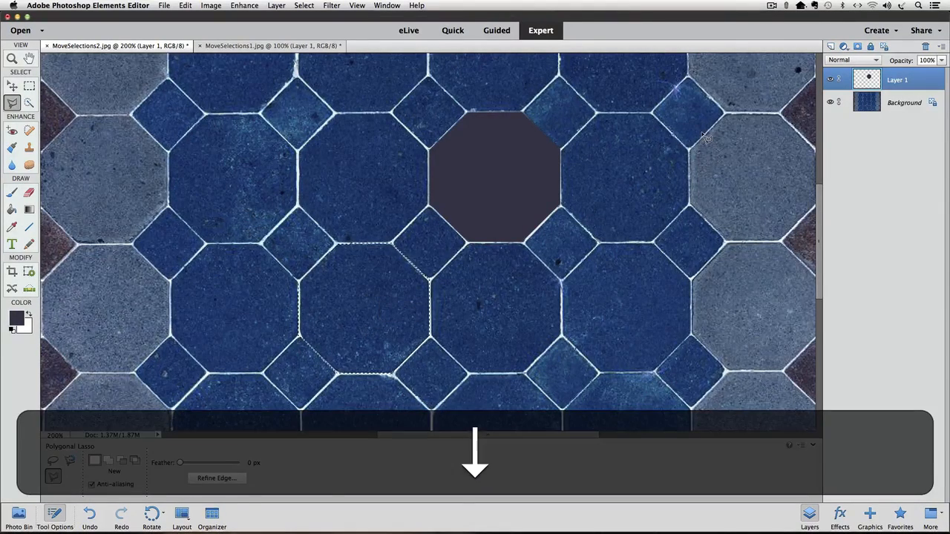
key("Right")
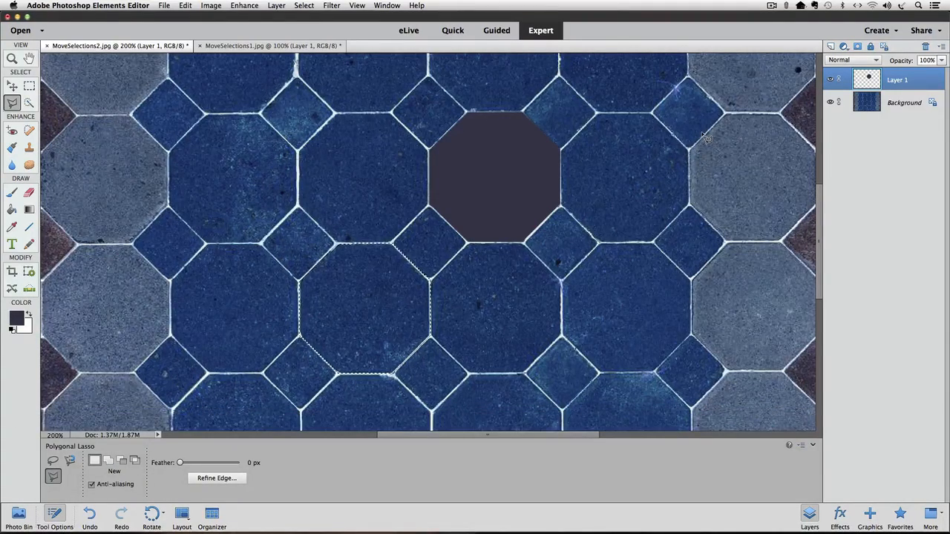
key("alt+BackSpace")
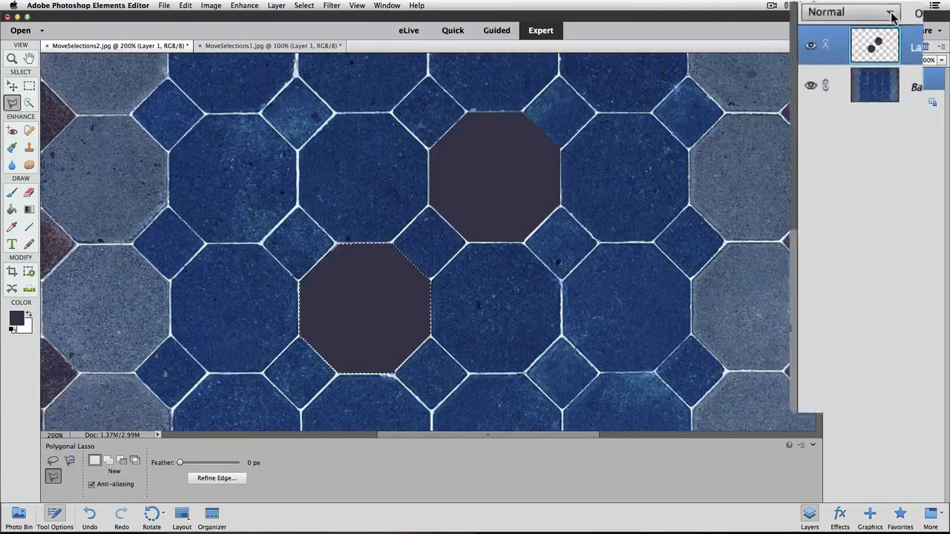
Step: Set the blend mode of Layer 1 in MoveSelections2.jpg to Color and switch back to MoveSelections1.jpg
left_click(868, 60)
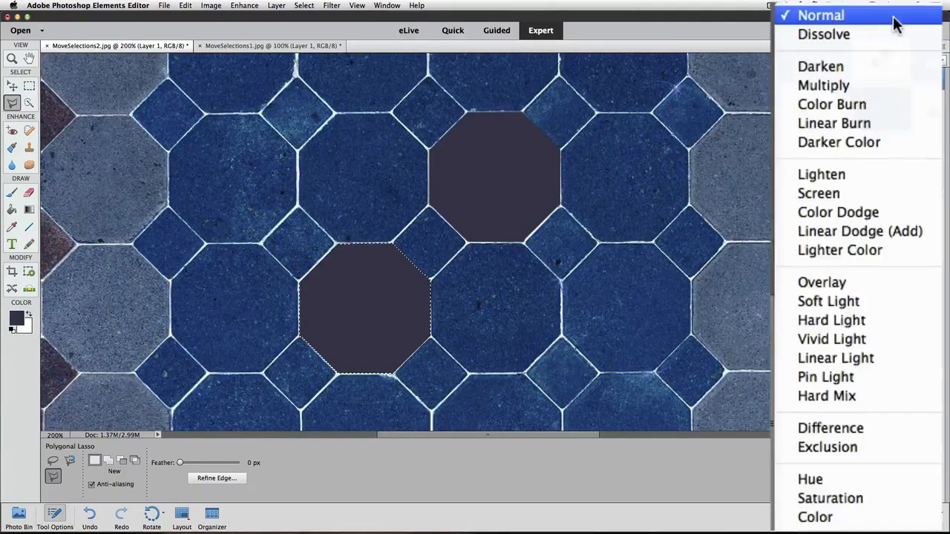
left_click(848, 518)
key("super+minus")
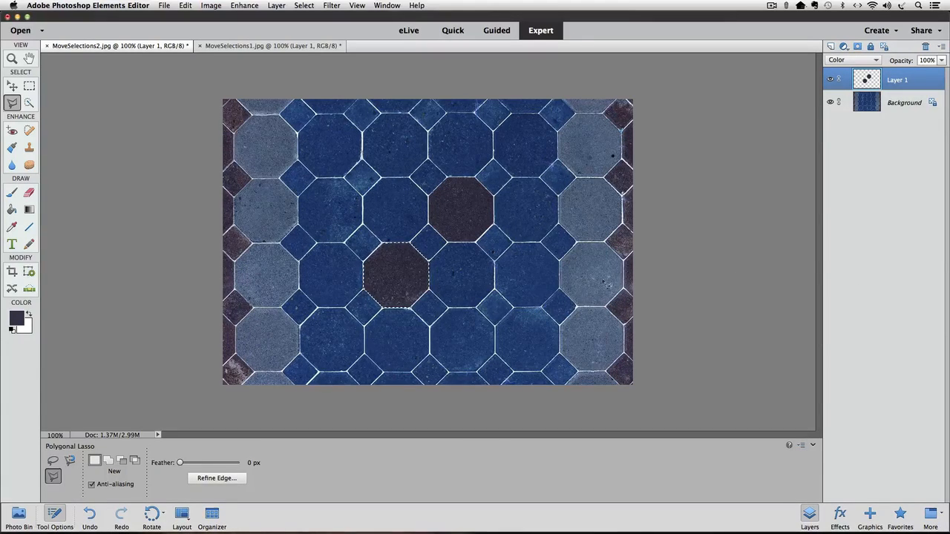
left_click(19, 516)
left_click(155, 482)
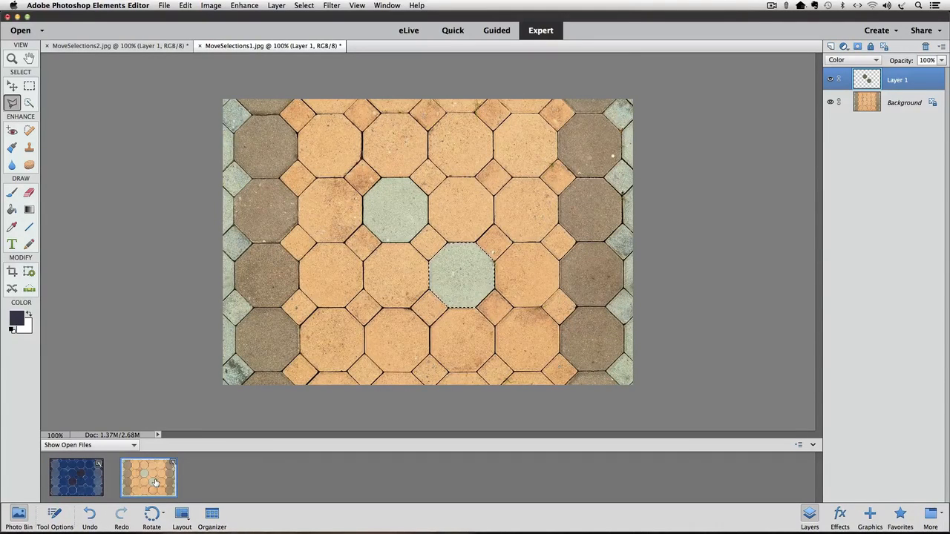